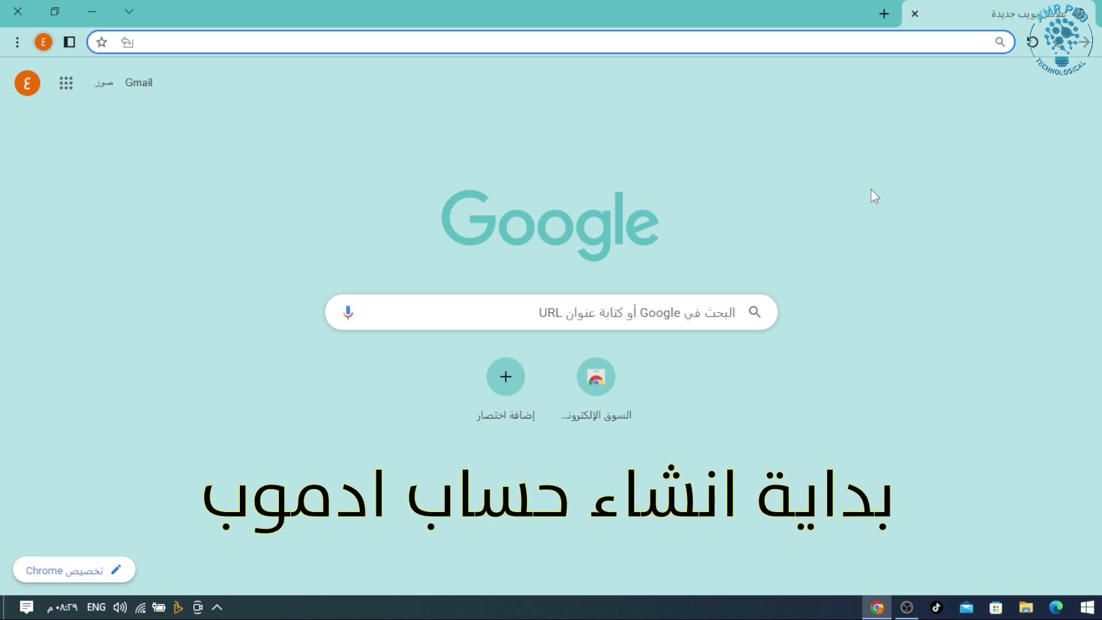
# Search Google for "ادموب" and open the admob.google.com result
pyautogui.click(643, 205)
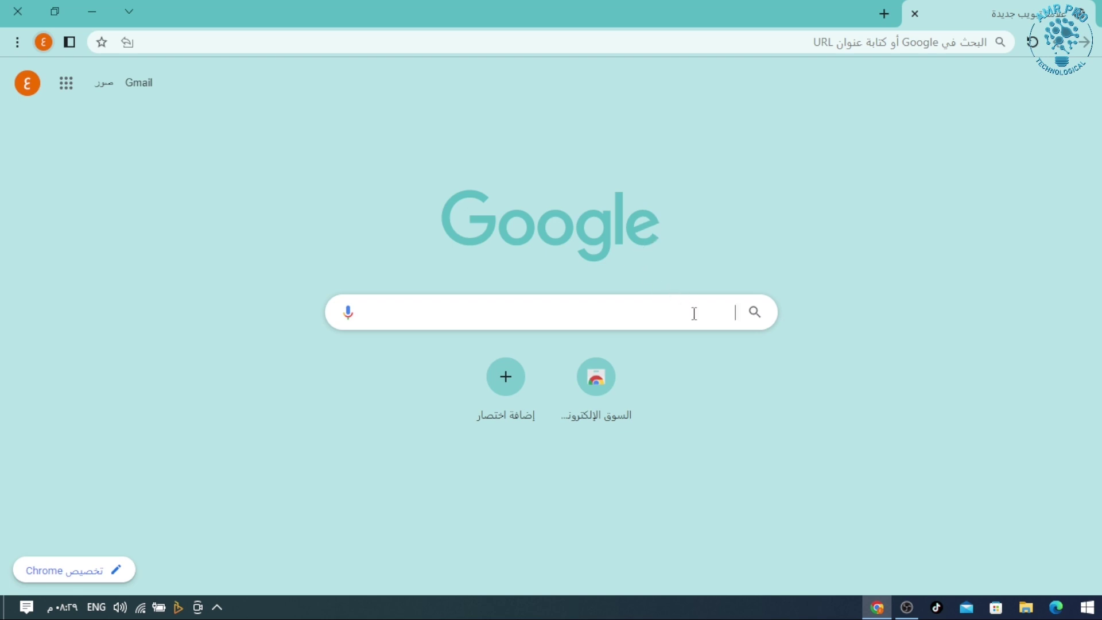
pyautogui.hotkey('alt', 'shift')
pyautogui.write('ادم')
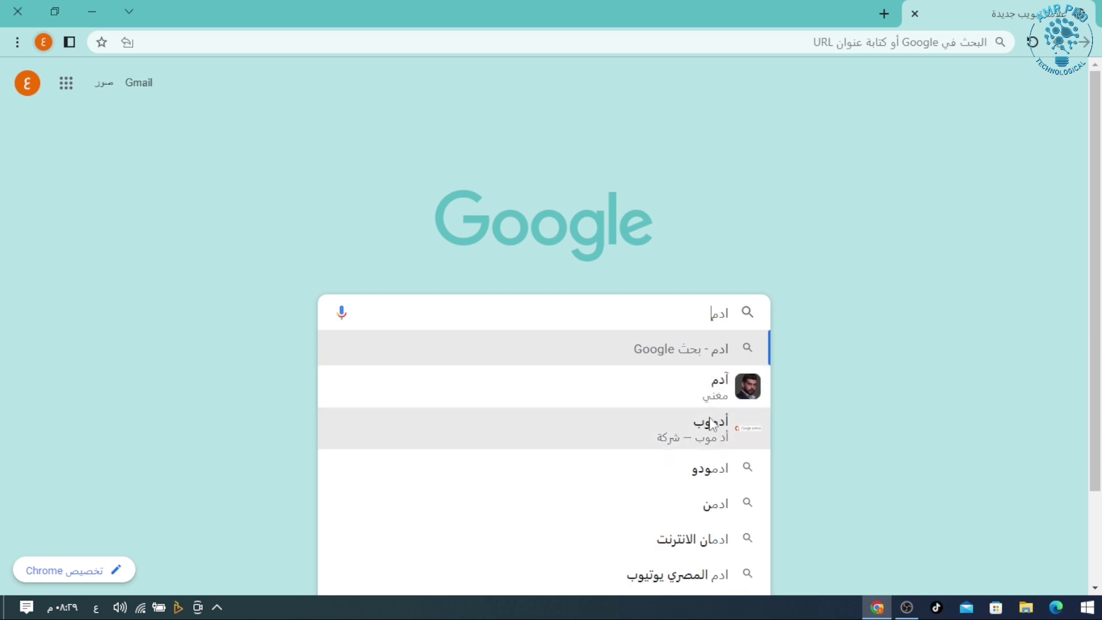
pyautogui.click(711, 440)
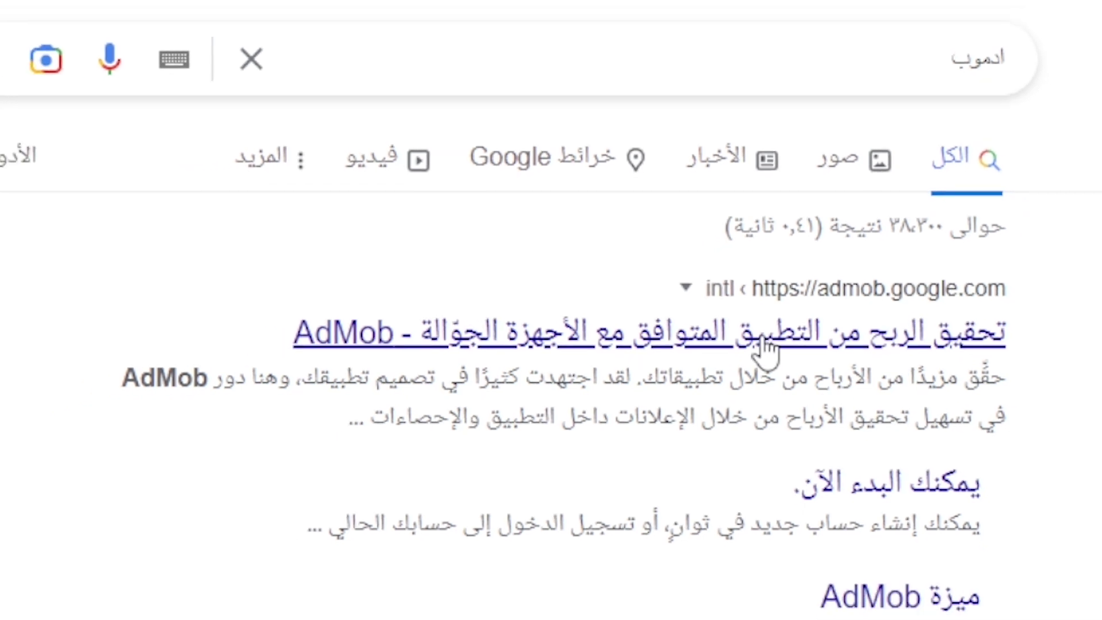
pyautogui.click(765, 344)
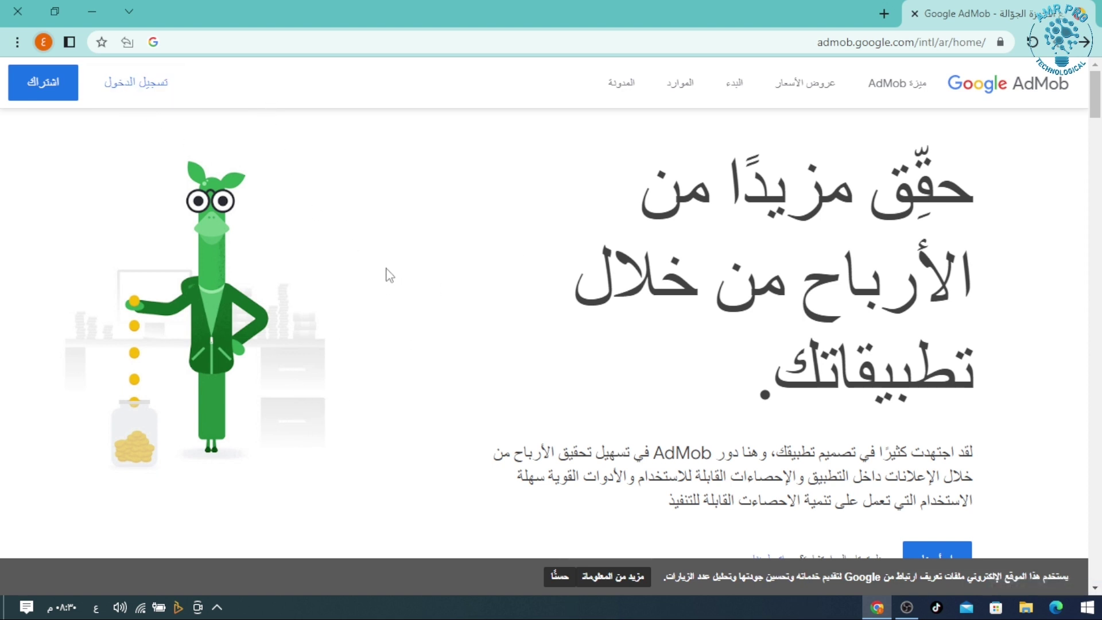
# Look over the AdMob home page and start the sign-up (اشتراك)
pyautogui.scroll(-5, 422, 285)
pyautogui.scroll(5, 424, 286)
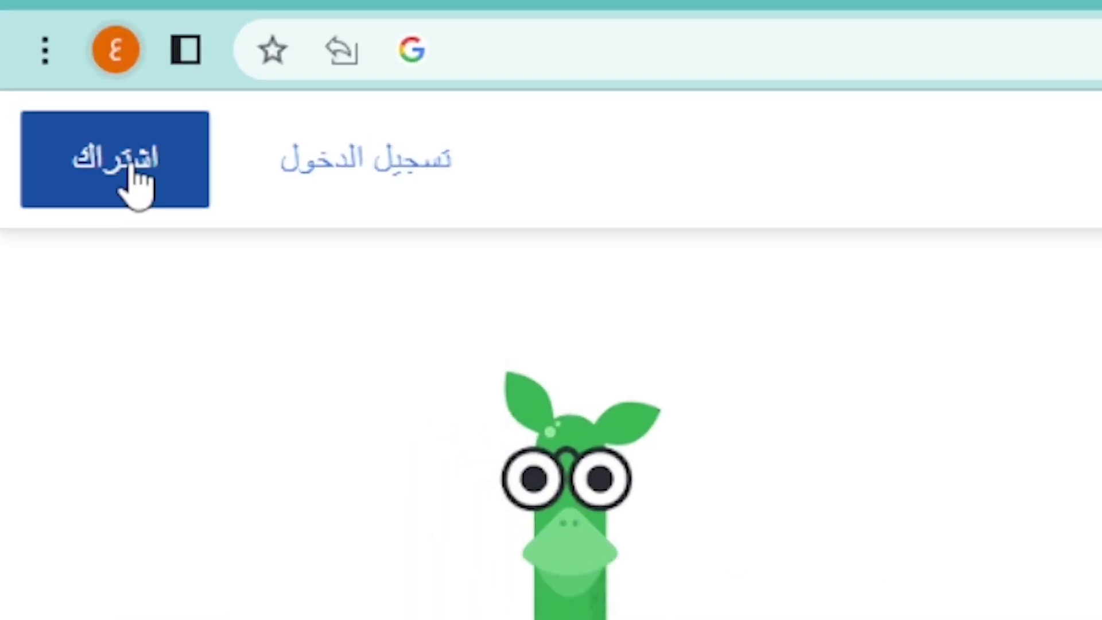
pyautogui.click(49, 86)
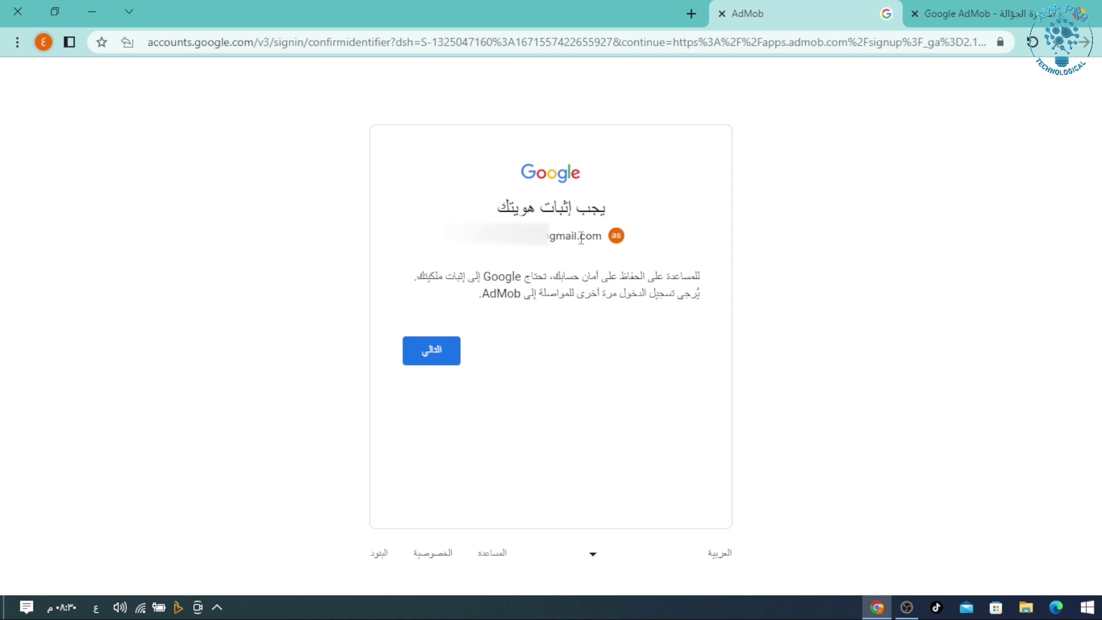
# Confirm the Google account's identity with the account password and skip the optional recovery, address and profile photo suggestions
pyautogui.click(435, 362)
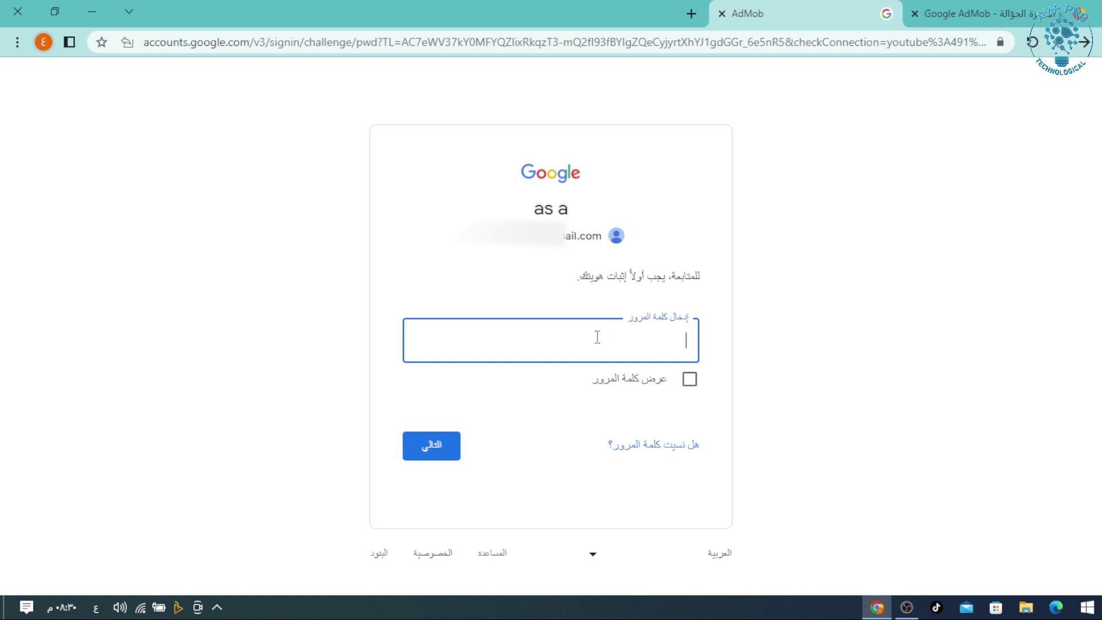
pyautogui.hotkey('alt', 'shift')
pyautogui.hotkey('ctrl', 'v')
pyautogui.click(435, 449)
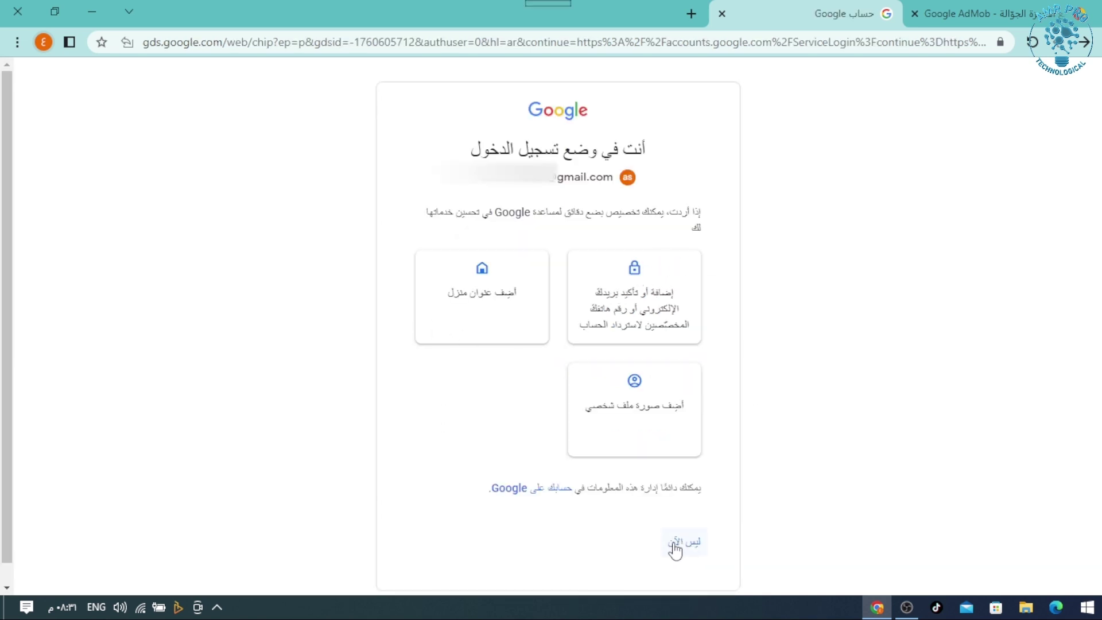
pyautogui.click(677, 547)
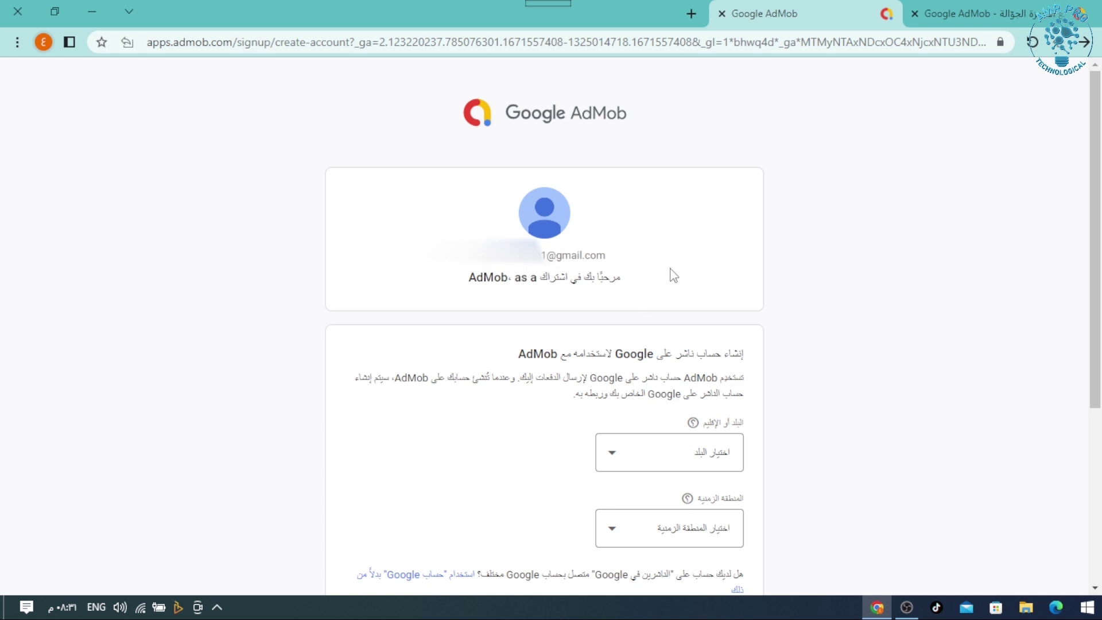
# Set the publisher account's country to الأردن and its time zone to (UTC+03:00) عمّان
pyautogui.moveTo(1087, 150); pyautogui.dragTo(1091, 282)
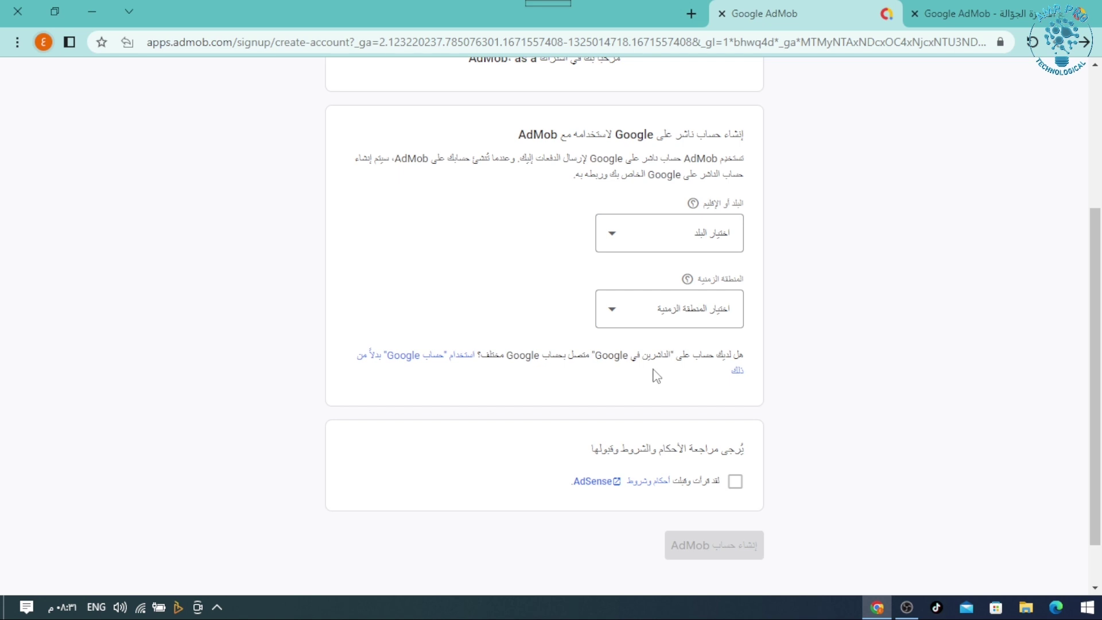
pyautogui.click(611, 239)
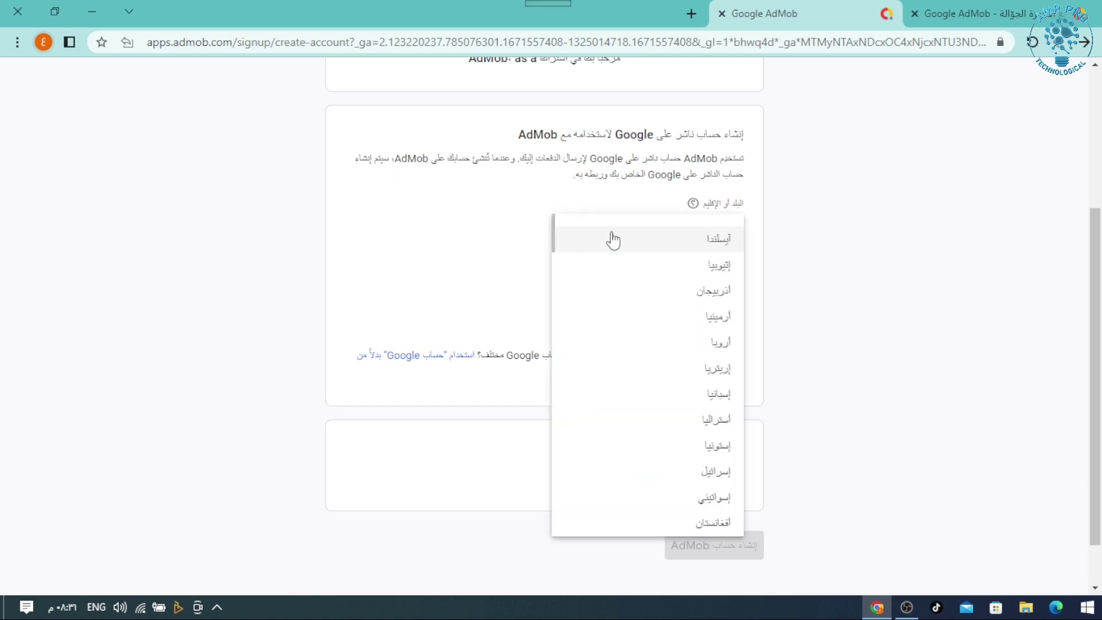
pyautogui.scroll(-10, 694, 346)
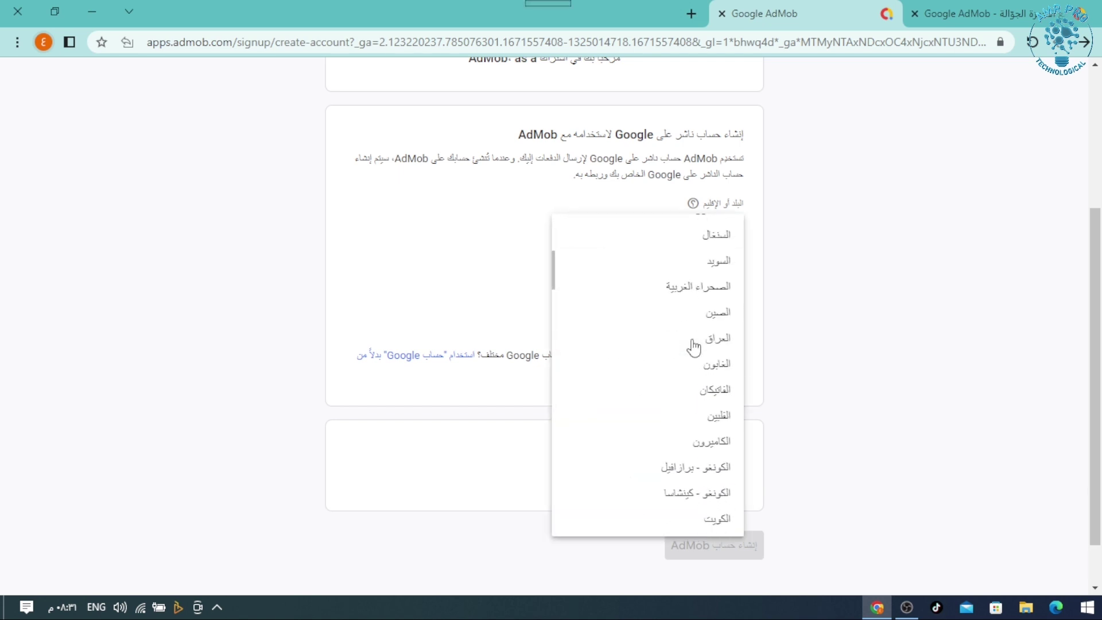
pyautogui.click(689, 347)
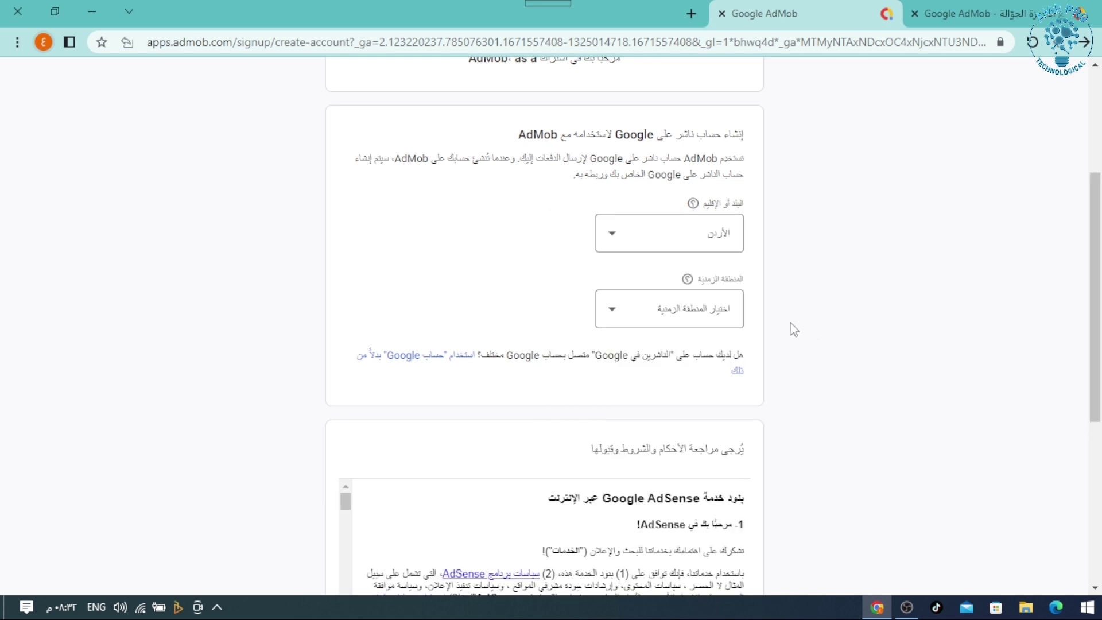
pyautogui.click(613, 314)
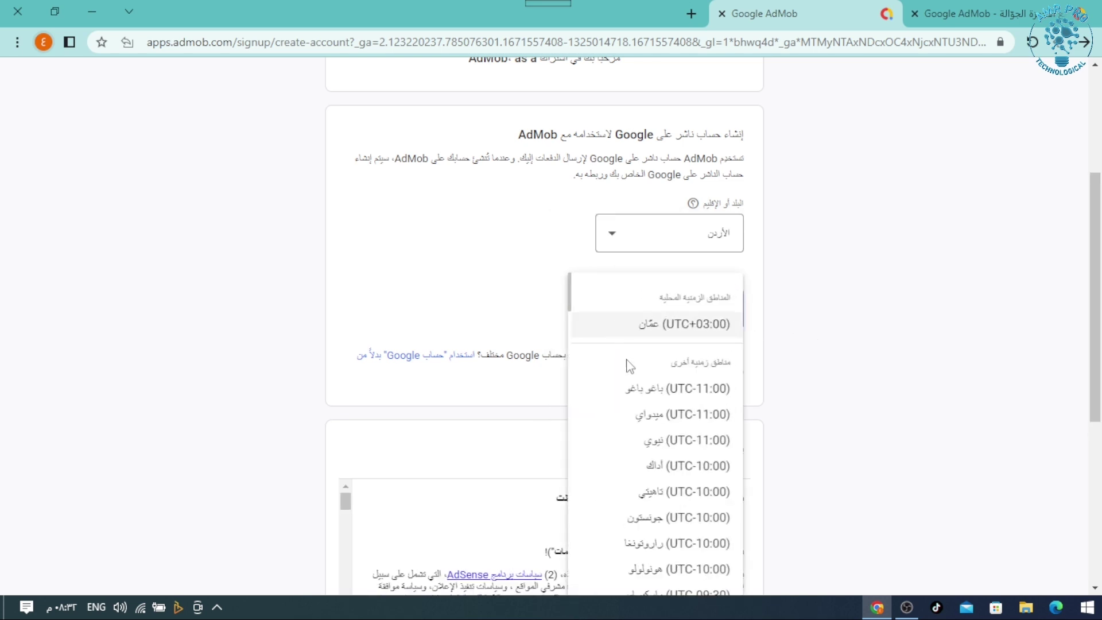
pyautogui.click(683, 326)
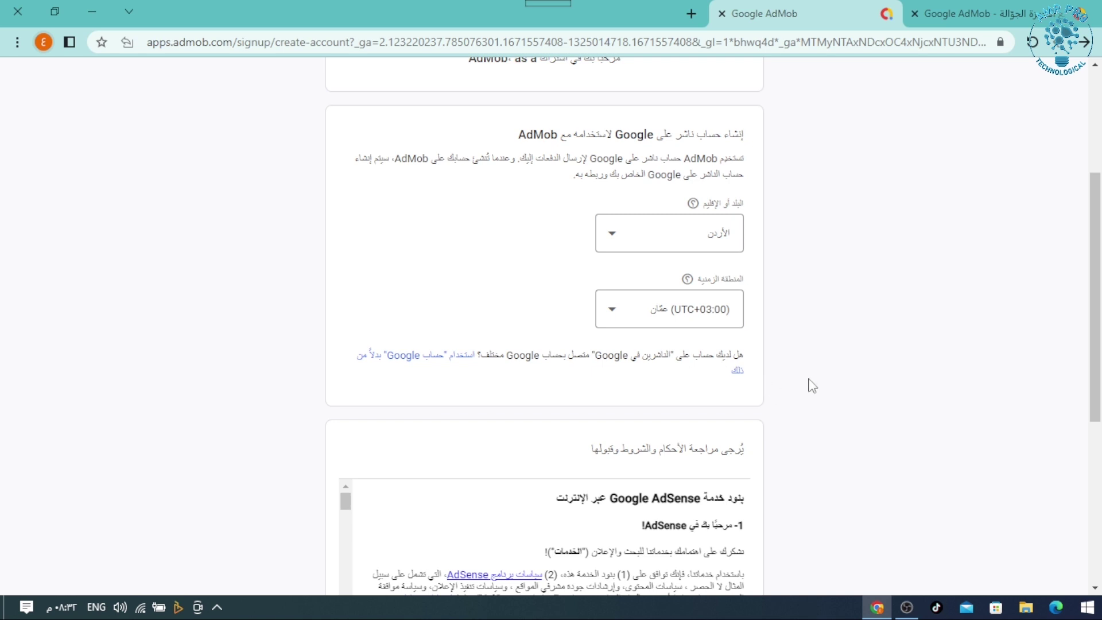
# Accept the AdSense terms and conditions and create the AdMob account
pyautogui.moveTo(1099, 192); pyautogui.dragTo(1085, 359)
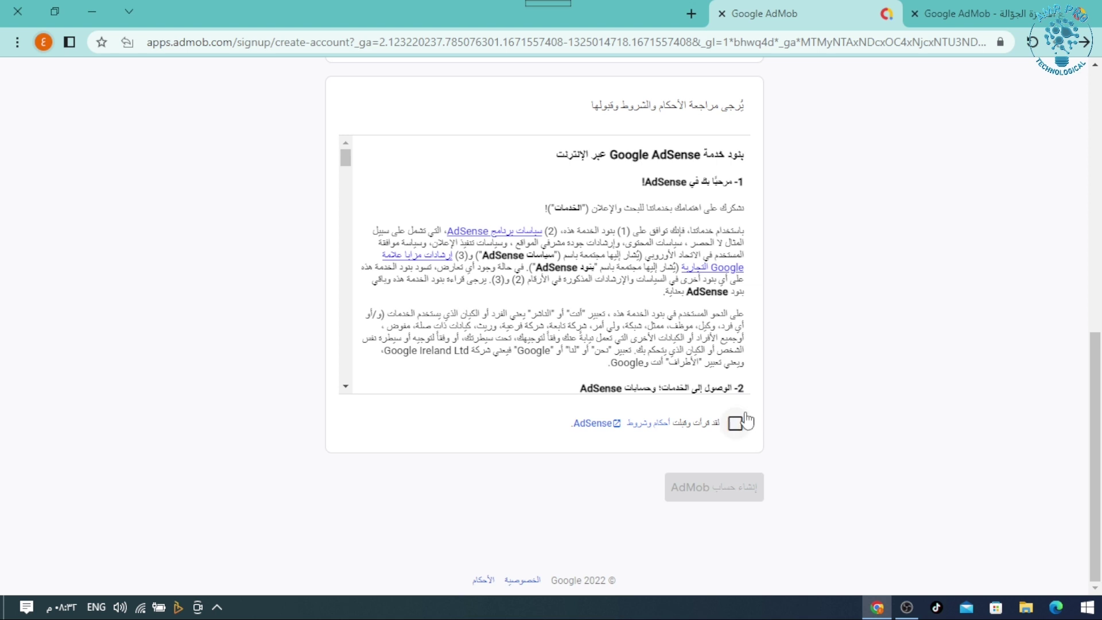
pyautogui.click(736, 425)
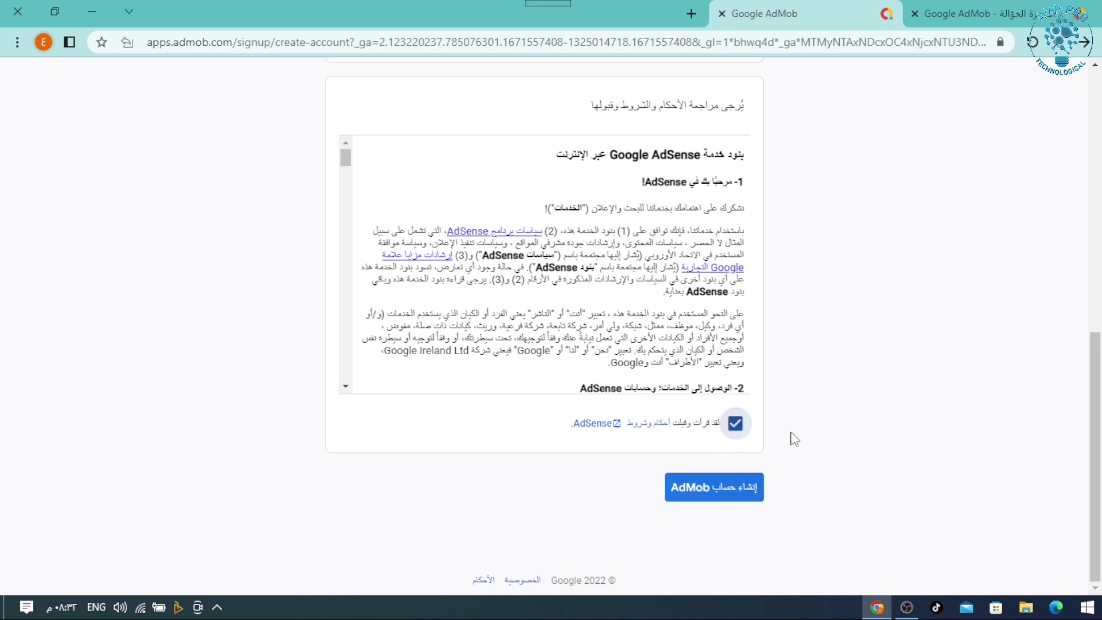
pyautogui.click(709, 499)
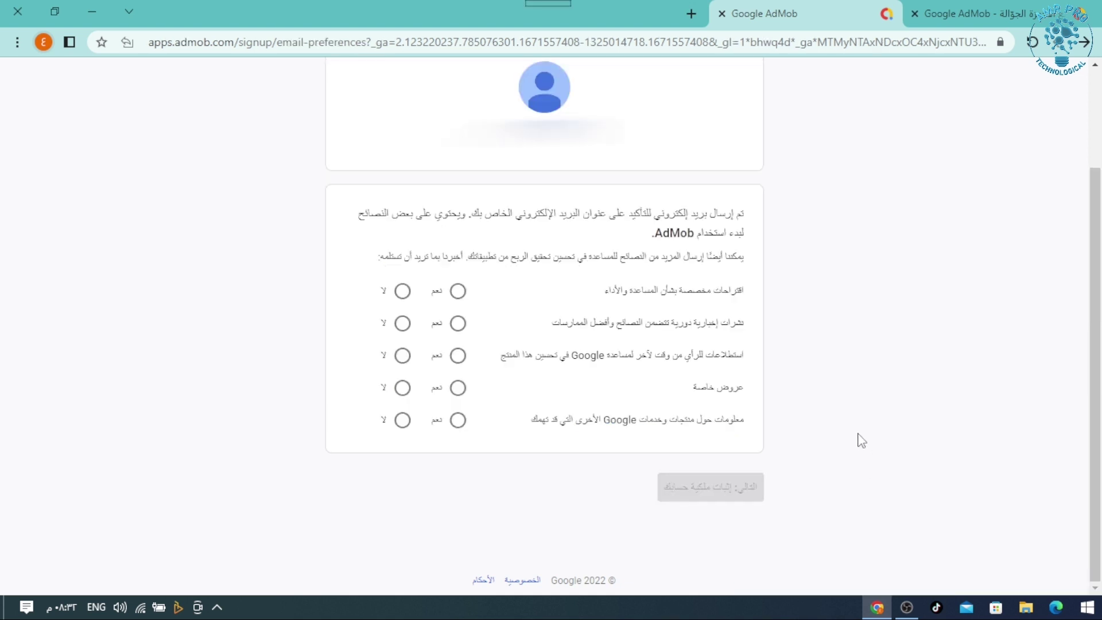
# Answer نعم to all five email preference questions and continue to the account verification
pyautogui.click(457, 291)
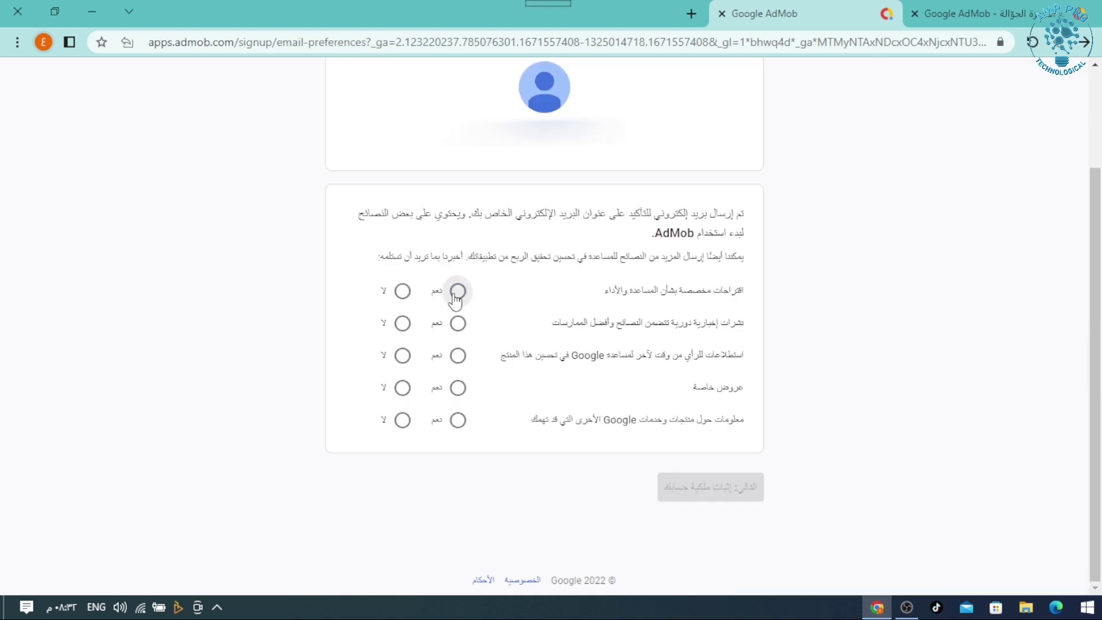
pyautogui.click(458, 323)
pyautogui.click(459, 355)
pyautogui.click(457, 387)
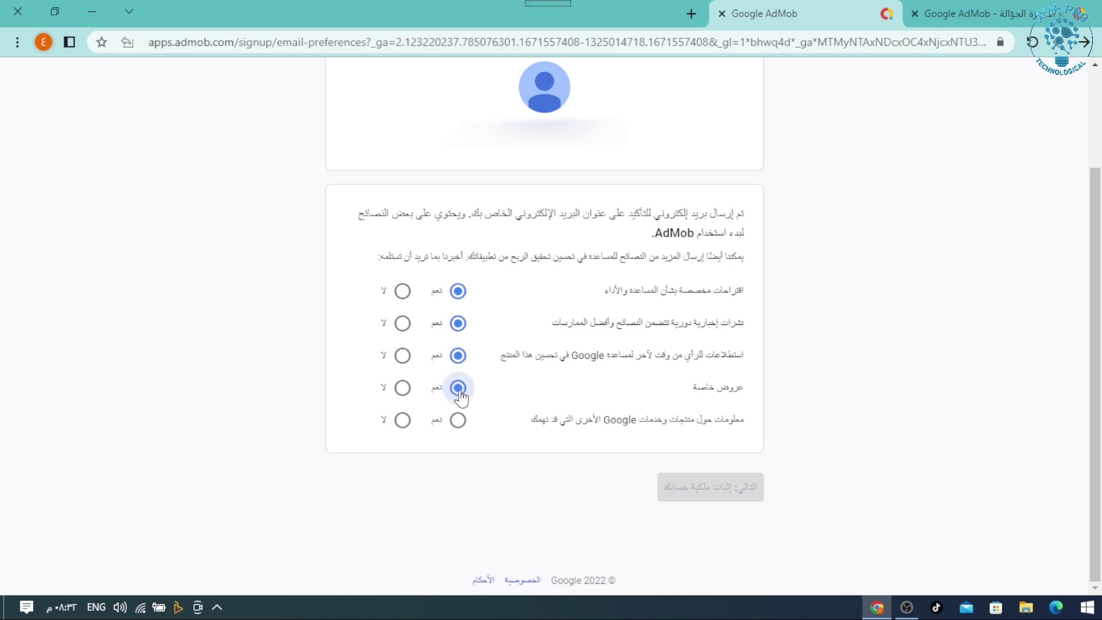
pyautogui.click(457, 420)
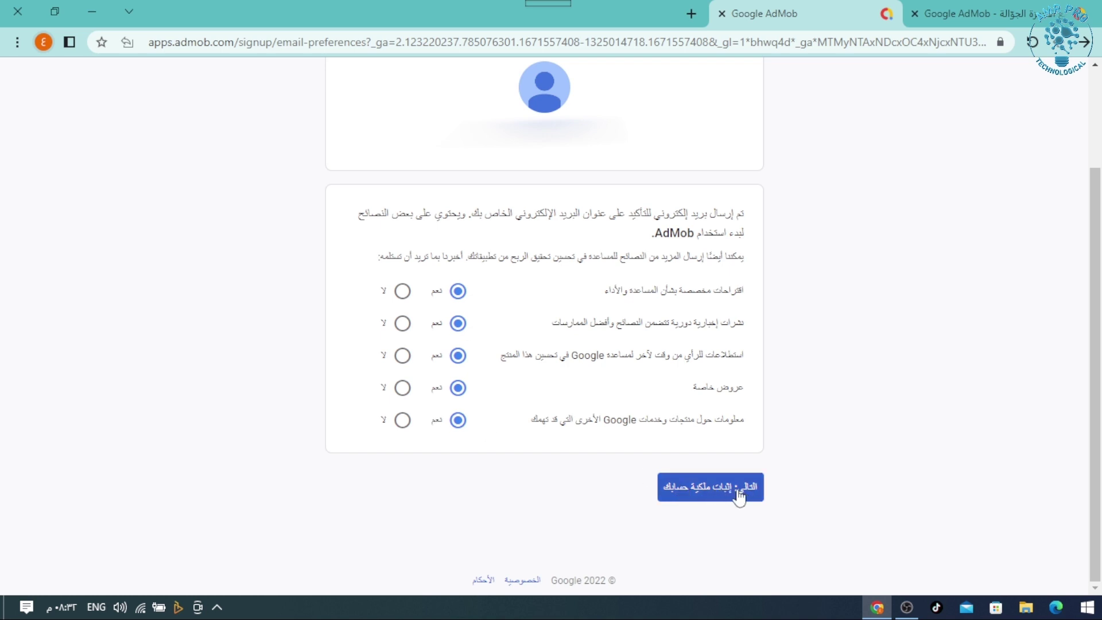
pyautogui.click(706, 492)
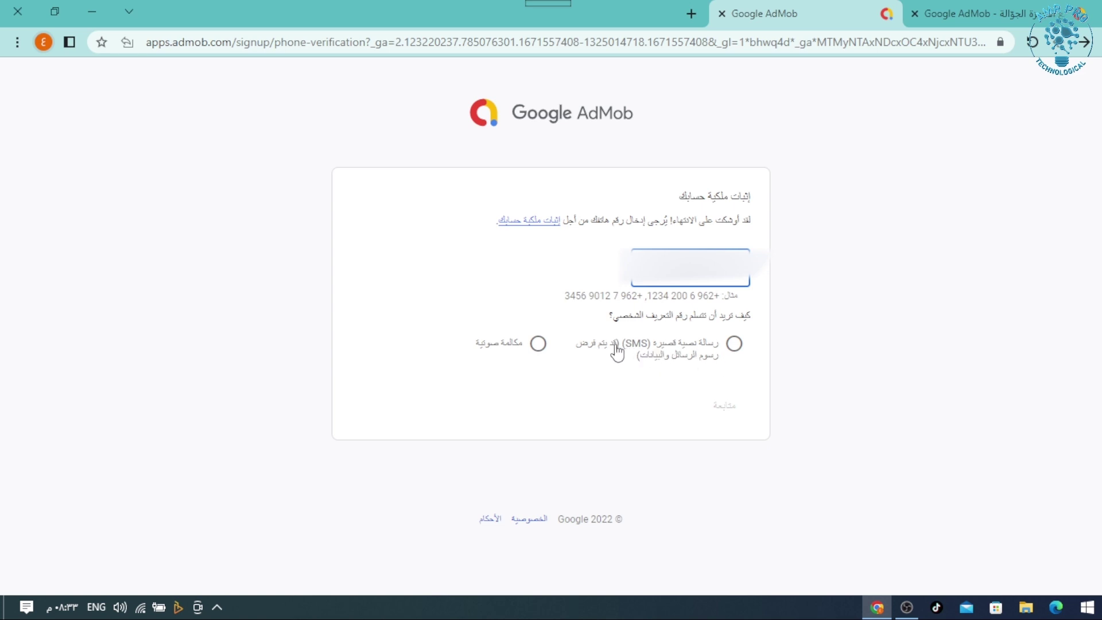
# Verify the phone number with the PIN requested by text message (SMS), and continue to AdMob
pyautogui.click(734, 345)
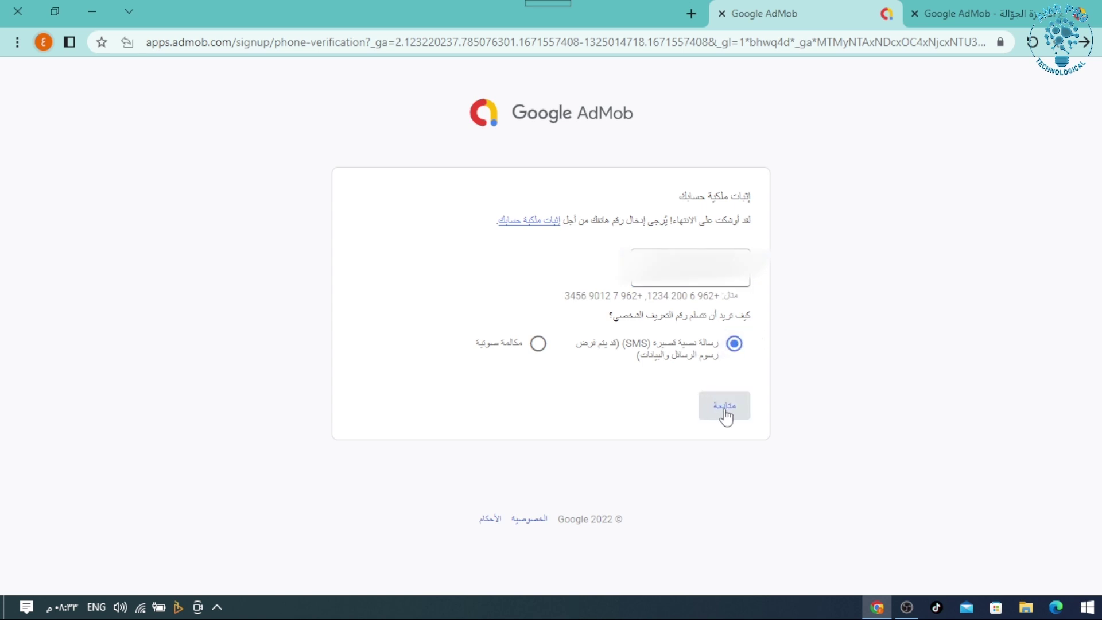
pyautogui.click(725, 406)
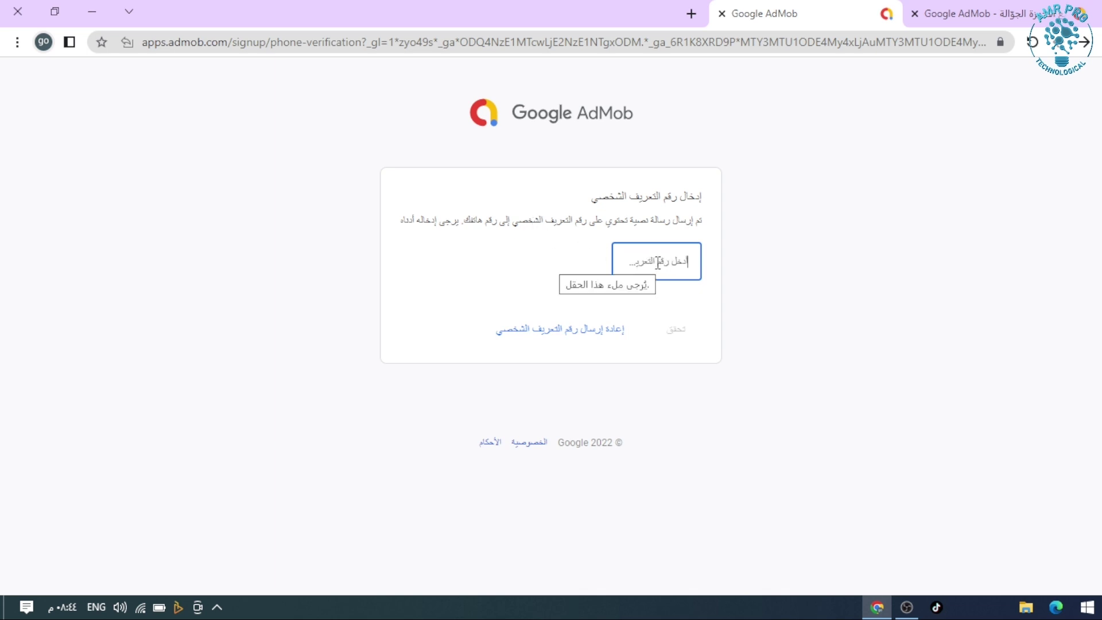
pyautogui.hotkey('ctrl', 'v')
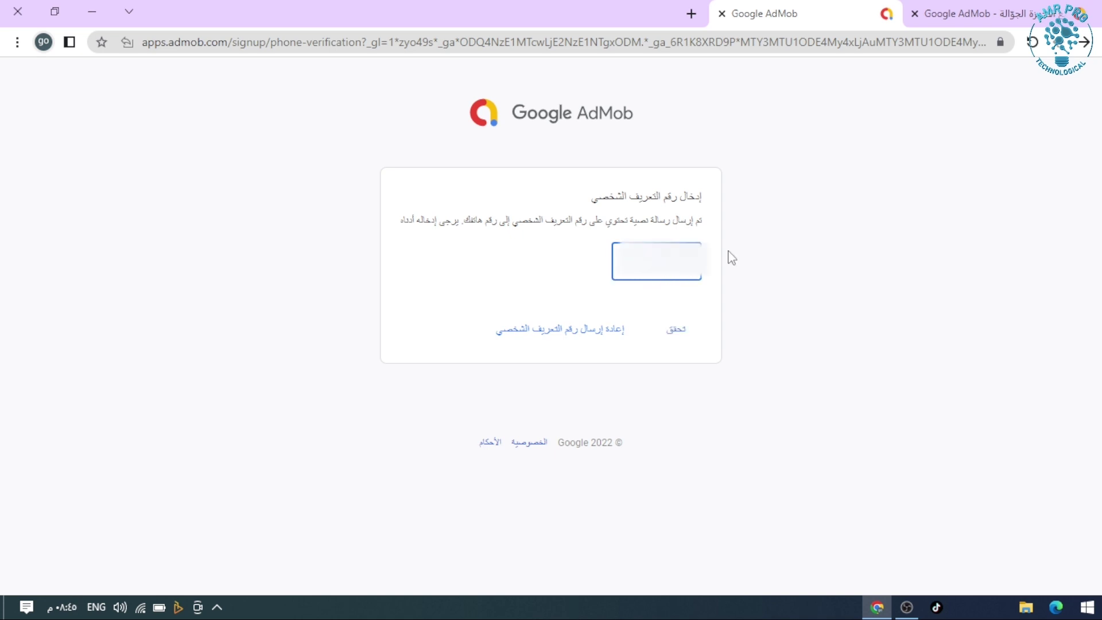
pyautogui.click(677, 330)
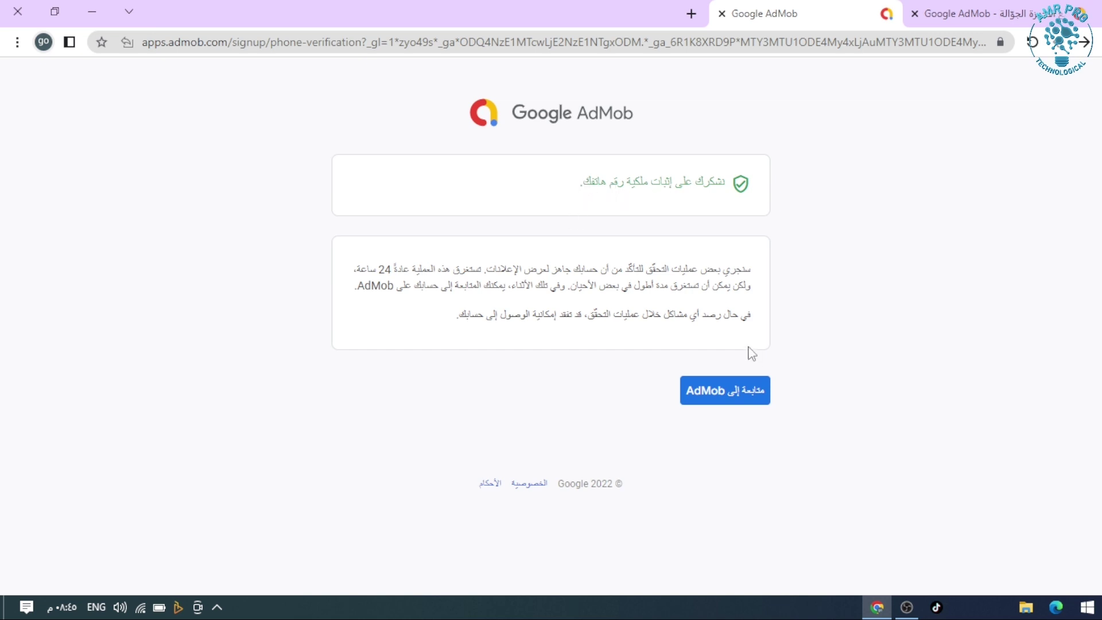
pyautogui.click(721, 402)
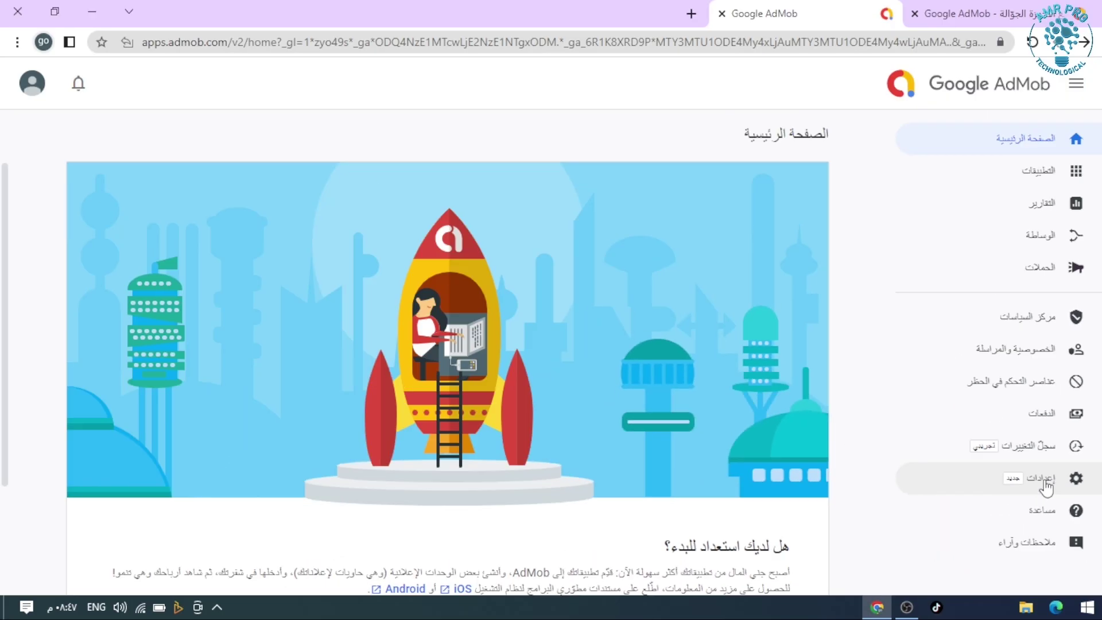
# Review the account information (معلومات الحساب) in the AdMob settings and return to the home page
pyautogui.click(1045, 484)
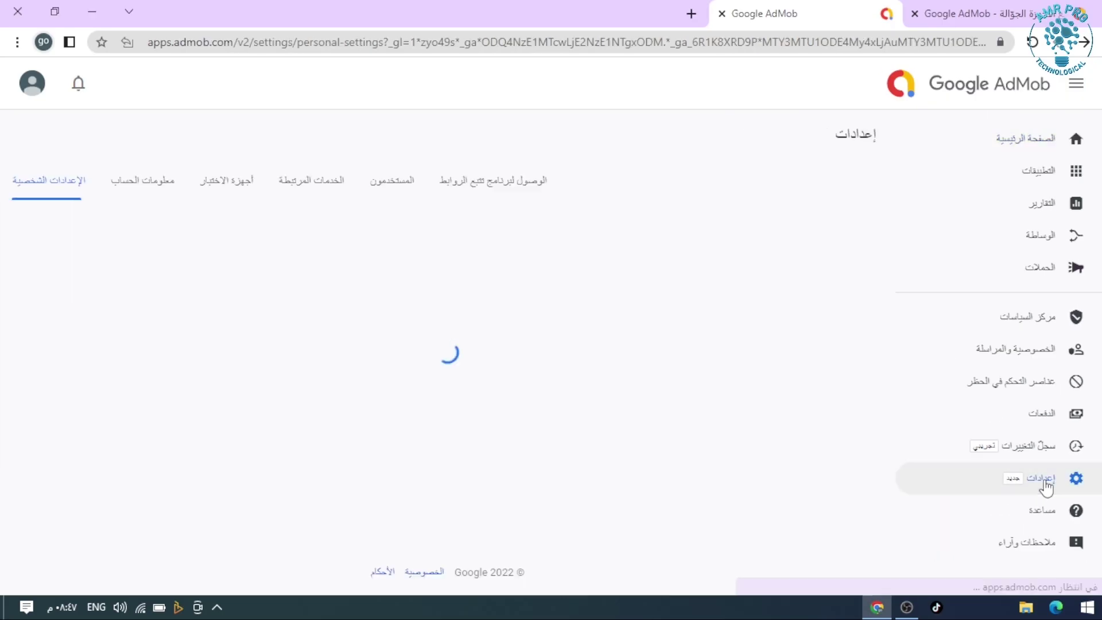
pyautogui.click(157, 189)
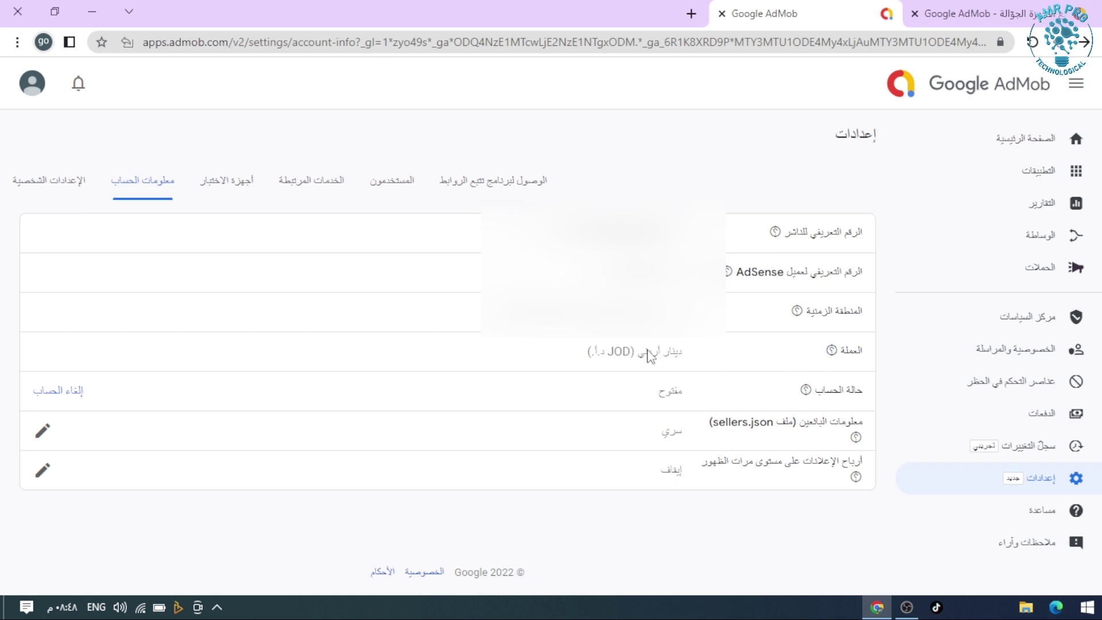
pyautogui.click(947, 136)
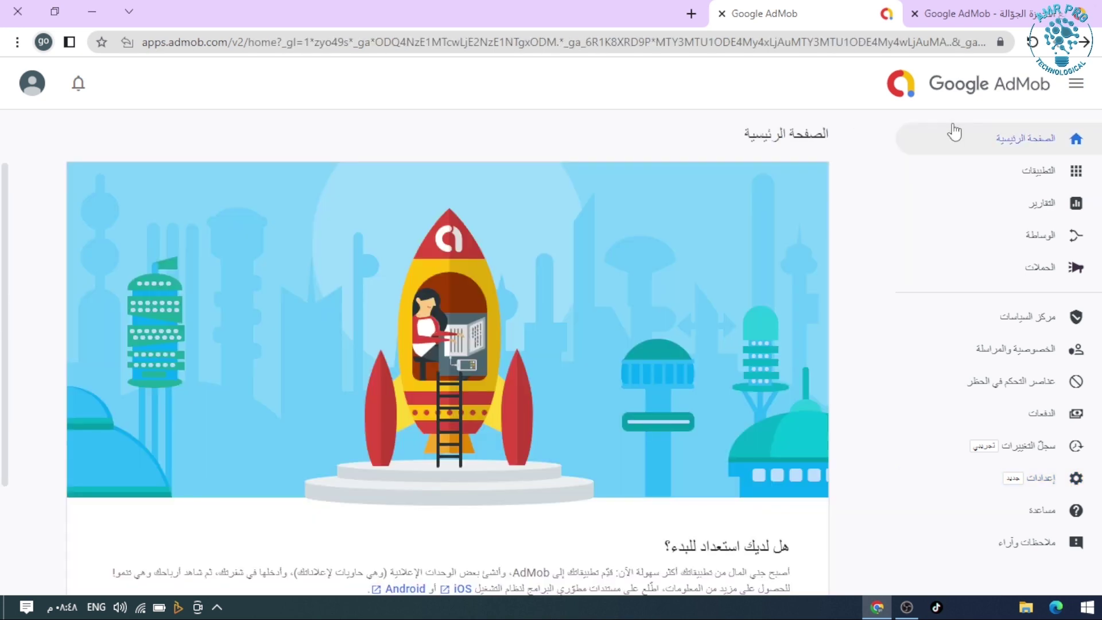